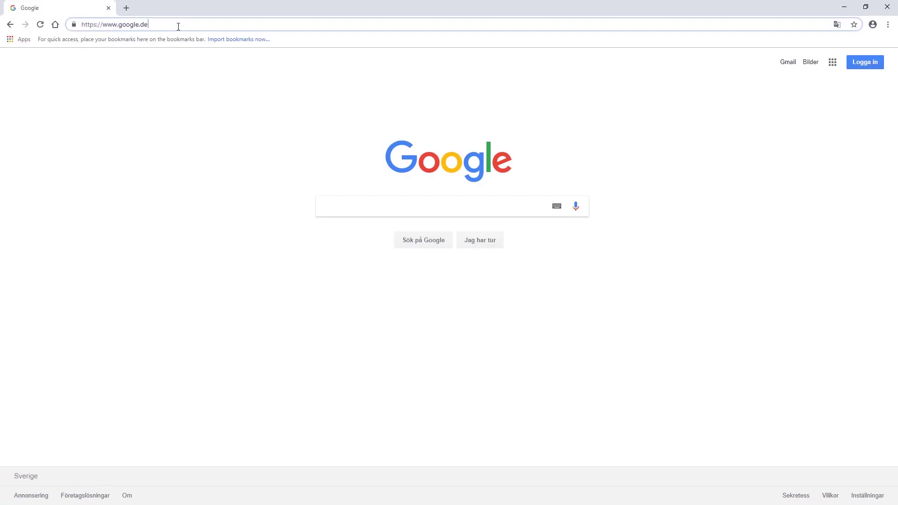
Step: Open the sensor's web interface at 192.168.0.1 and view its SensorView page
{"action": "left_click", "coordinate": [178, 25]}
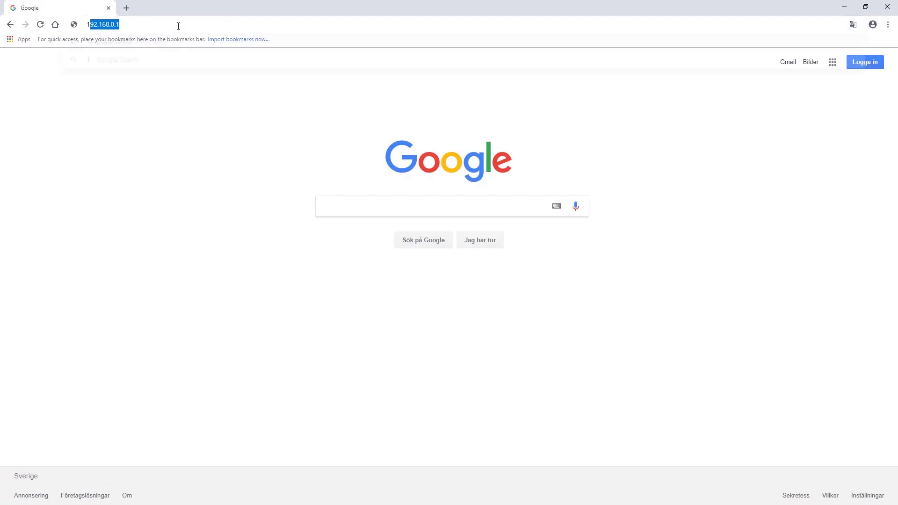
{"action": "type", "text": "192.168.0.1"}
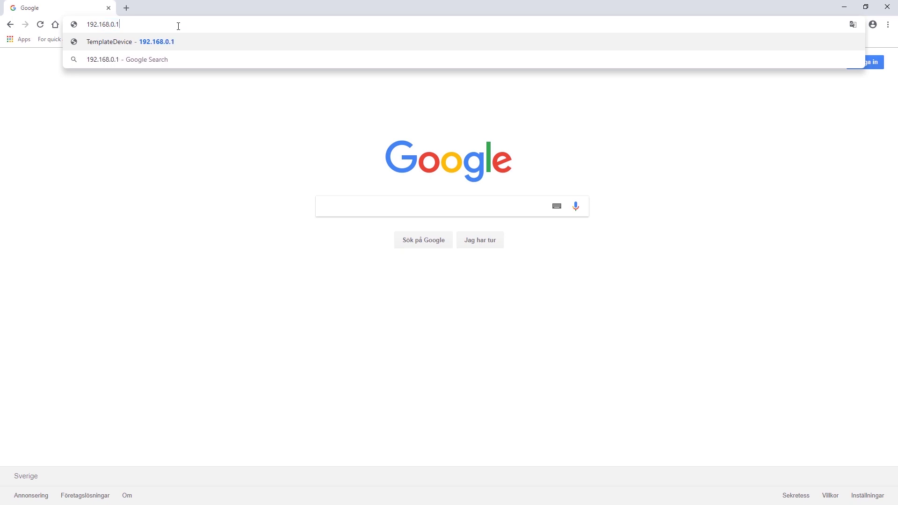
{"action": "key", "text": "Return"}
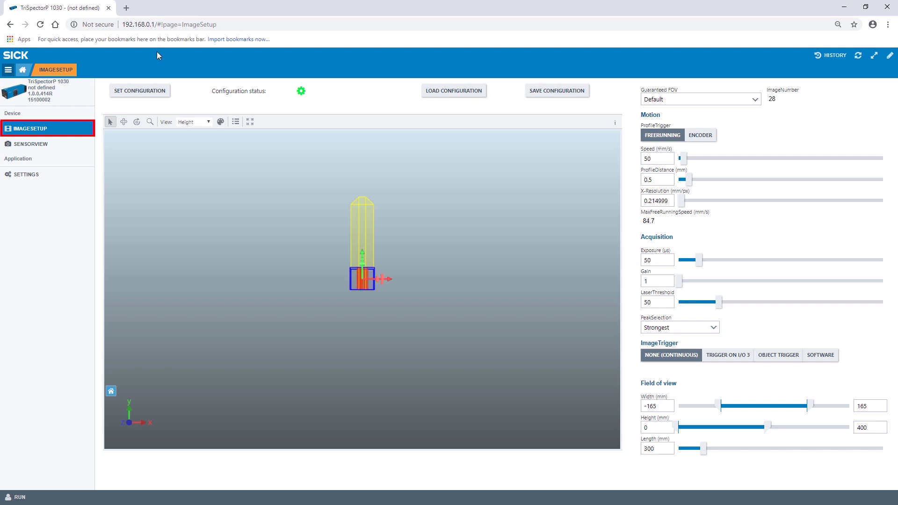
{"action": "left_click", "coordinate": [62, 148]}
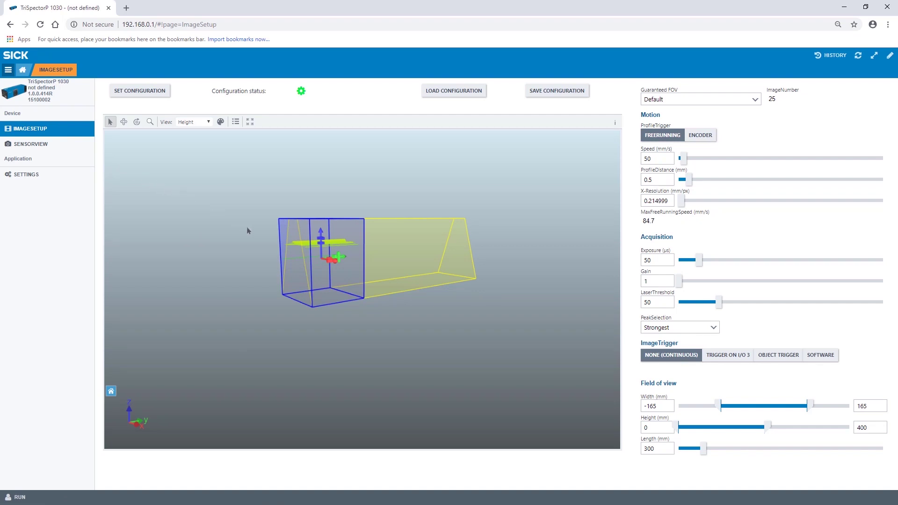
Step: Shrink the blue field-of-view box in the 3D view to a lower width limit of about -112 mm and lower height limit of about 194 mm
{"action": "left_click_drag", "start_coordinate": [277, 241], "coordinate": [287, 250]}
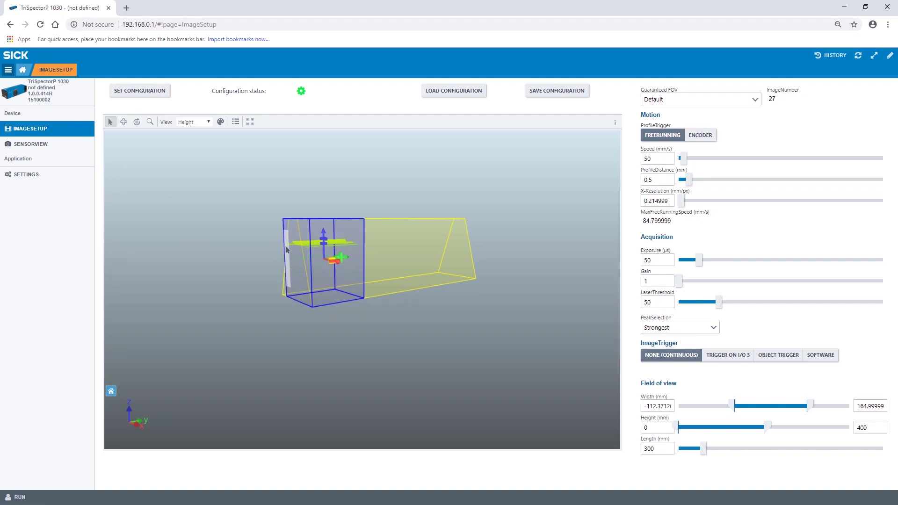
{"action": "left_click_drag", "start_coordinate": [297, 303], "coordinate": [292, 273]}
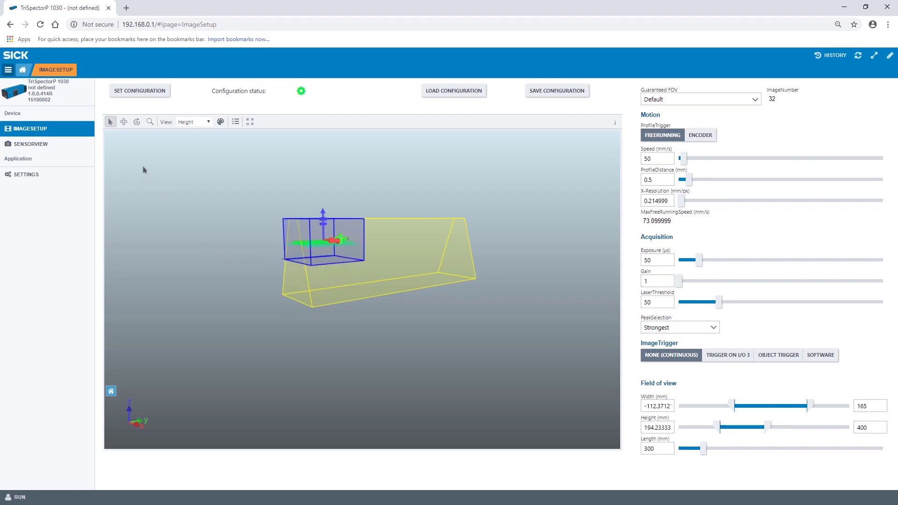
Step: Pan, rotate and zoom the 3D view to examine the field-of-view box from other angles
{"action": "left_click", "coordinate": [124, 123]}
{"action": "mouse_move", "coordinate": [146, 156]}
{"action": "left_mouse_down"}
{"action": "mouse_move", "coordinate": [177, 173]}
{"action": "mouse_move", "coordinate": [141, 162]}
{"action": "left_mouse_up"}
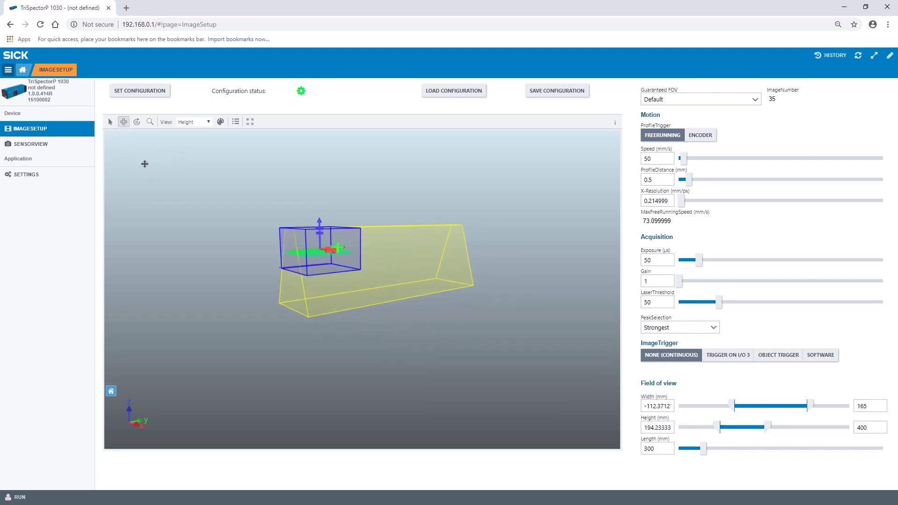
{"action": "left_click", "coordinate": [137, 122]}
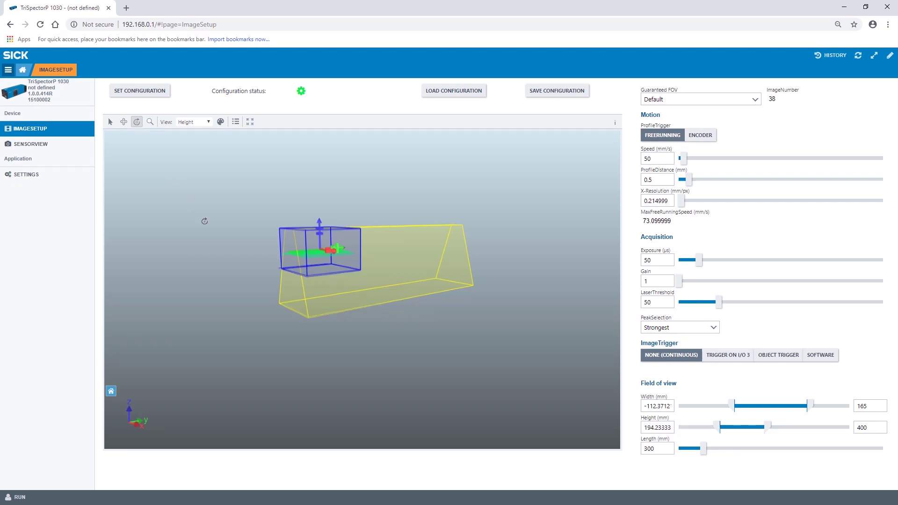
{"action": "left_click_drag", "start_coordinate": [202, 220], "coordinate": [226, 220]}
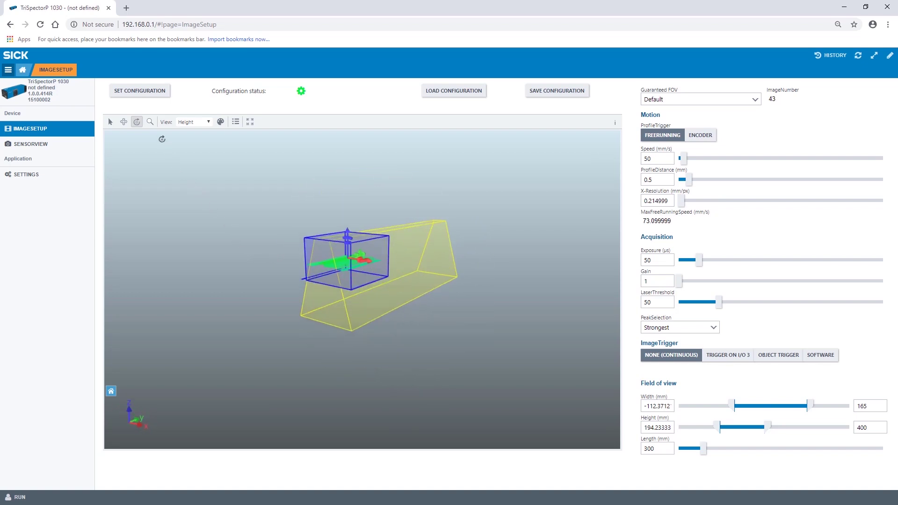
{"action": "left_click", "coordinate": [152, 124]}
{"action": "scroll", "coordinate": [170, 168], "scroll_direction": "up", "scroll_amount": 3}
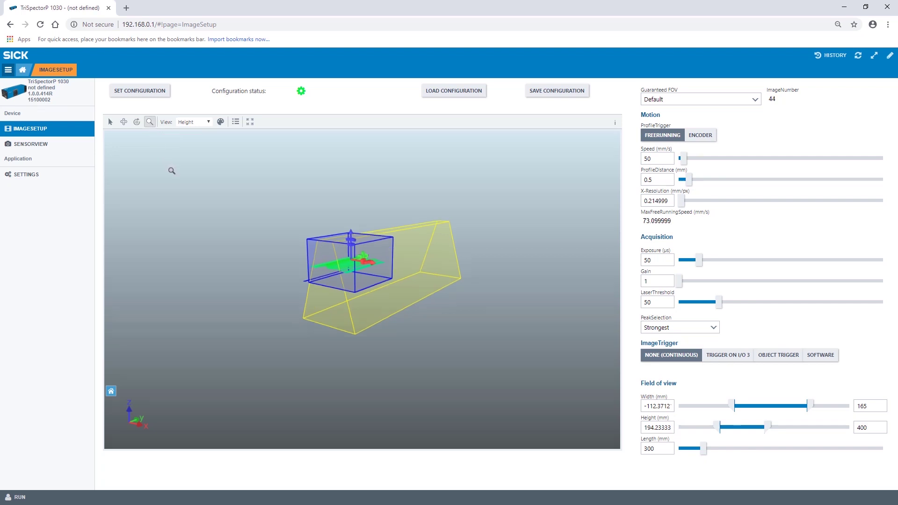
{"action": "scroll", "coordinate": [172, 170], "scroll_direction": "down", "scroll_amount": 2}
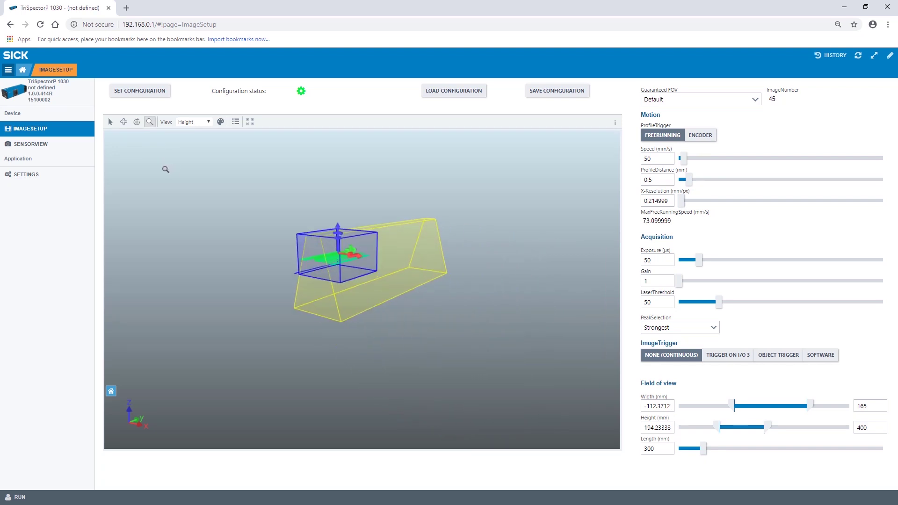
{"action": "left_click", "coordinate": [110, 122]}
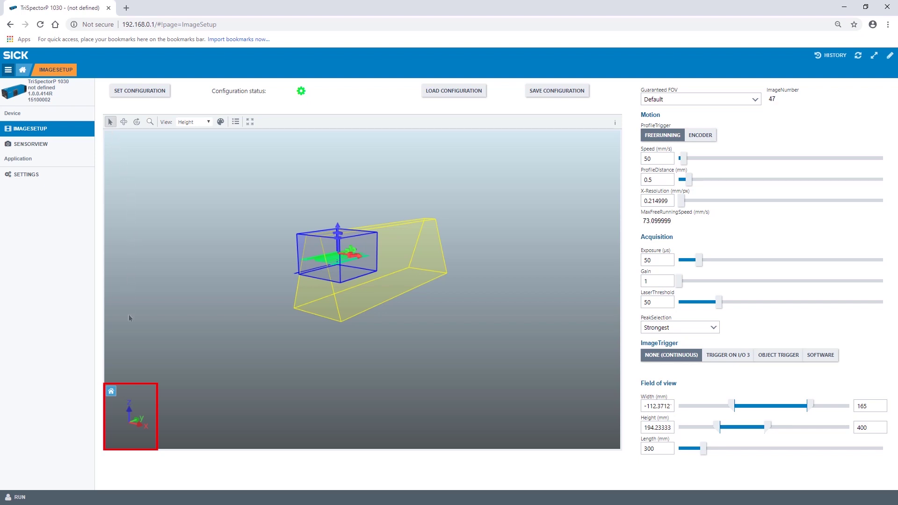
Step: Examine the field of view along the Z, Y and X axes and return to the home view
{"action": "left_click", "coordinate": [130, 411]}
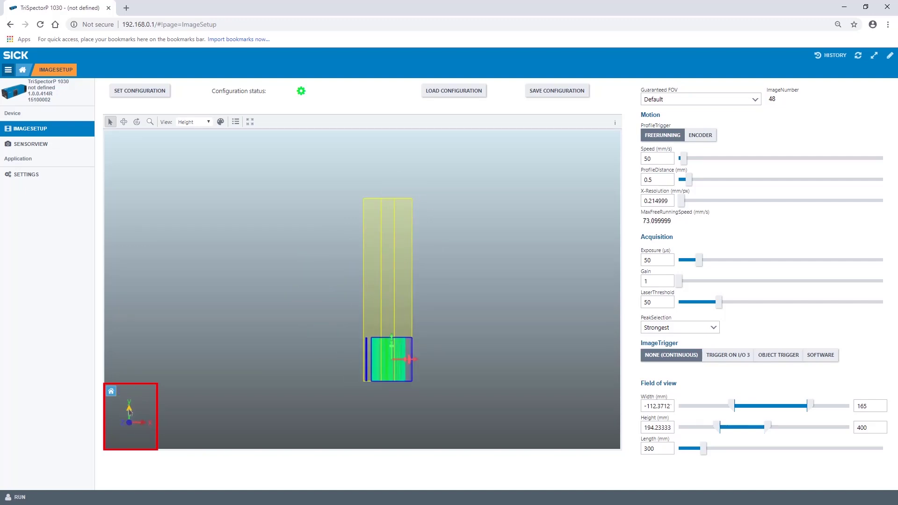
{"action": "left_click", "coordinate": [129, 411]}
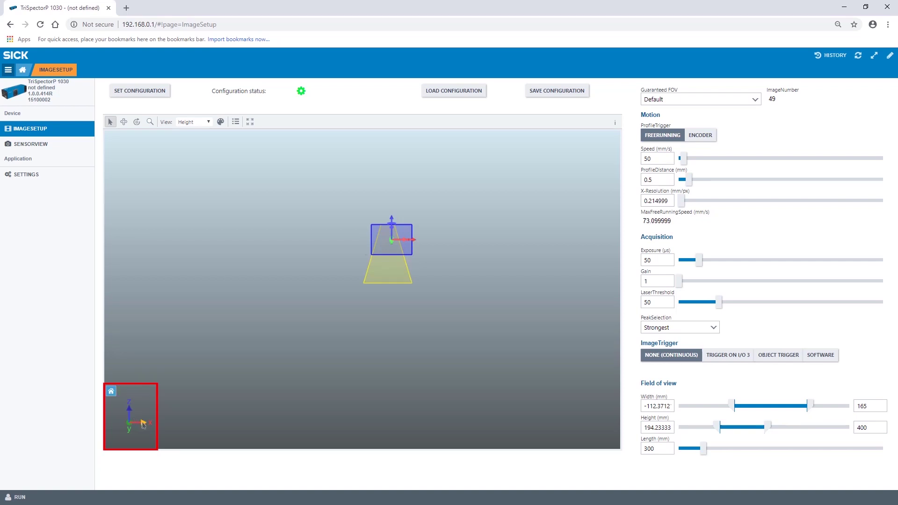
{"action": "left_click", "coordinate": [143, 425]}
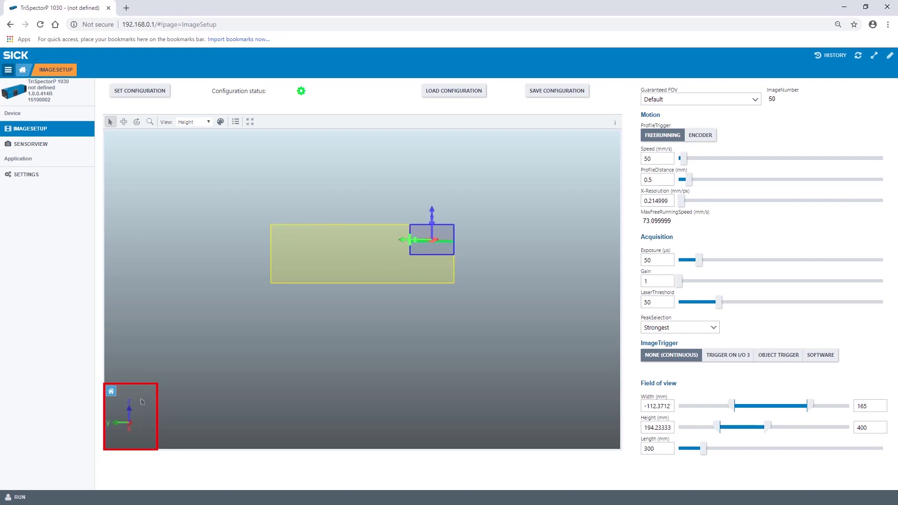
{"action": "left_click", "coordinate": [110, 391]}
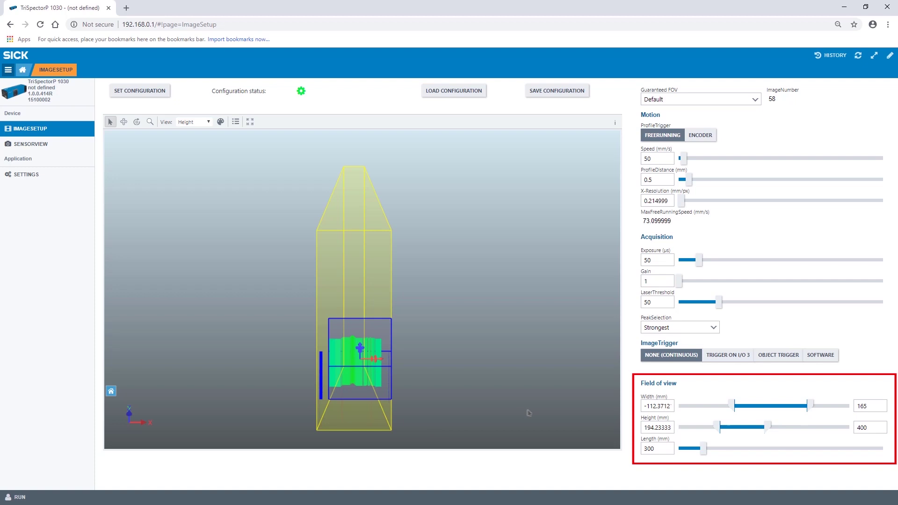
Step: Set the field of view's upper width limit to 130 mm, its height range to 260–310 mm and its length to 200 mm
{"action": "left_click", "coordinate": [651, 406]}
{"action": "double_click", "coordinate": [861, 406]}
{"action": "type", "text": "130"}
{"action": "double_click", "coordinate": [865, 427]}
{"action": "type", "text": "310"}
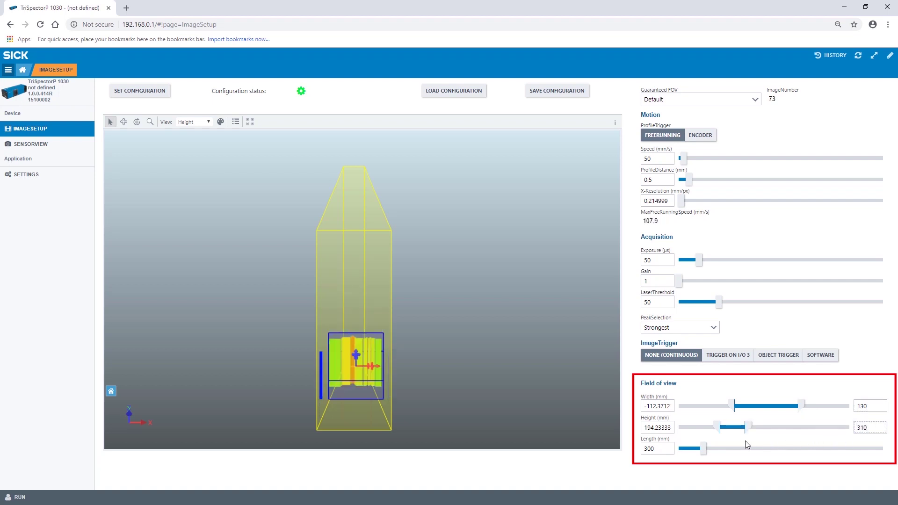
{"action": "double_click", "coordinate": [669, 429]}
{"action": "type", "text": "260"}
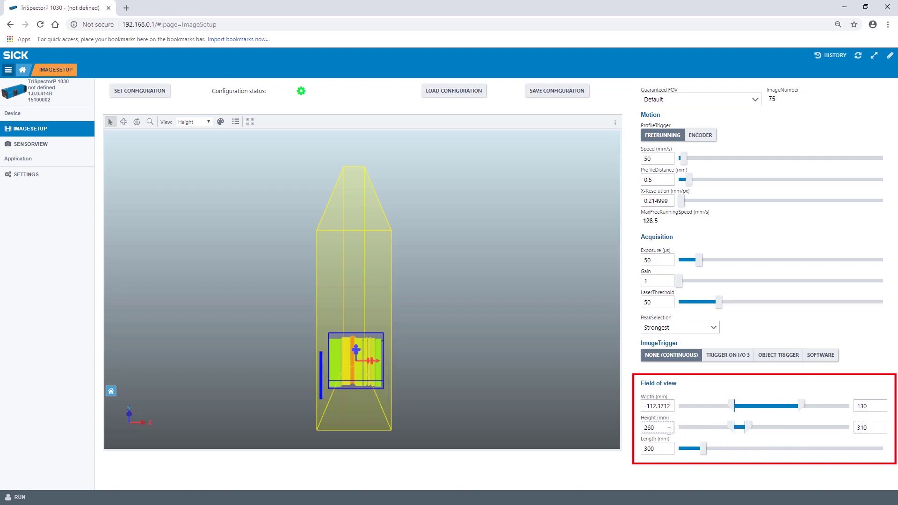
{"action": "double_click", "coordinate": [655, 448]}
{"action": "type", "text": "200"}
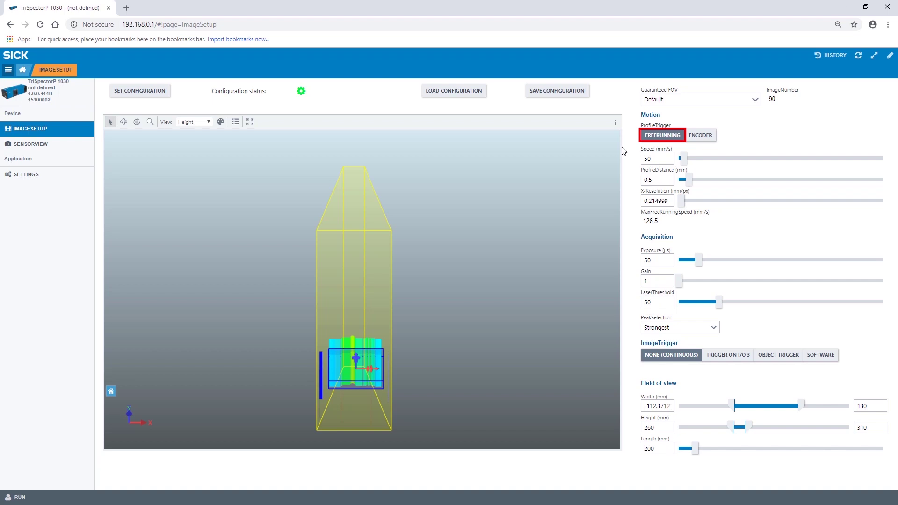
Step: Set the free-running speed to 100 mm/s and switch the profile trigger to Encoder with 50.128 pulses per mm
{"action": "double_click", "coordinate": [650, 159]}
{"action": "type", "text": "100"}
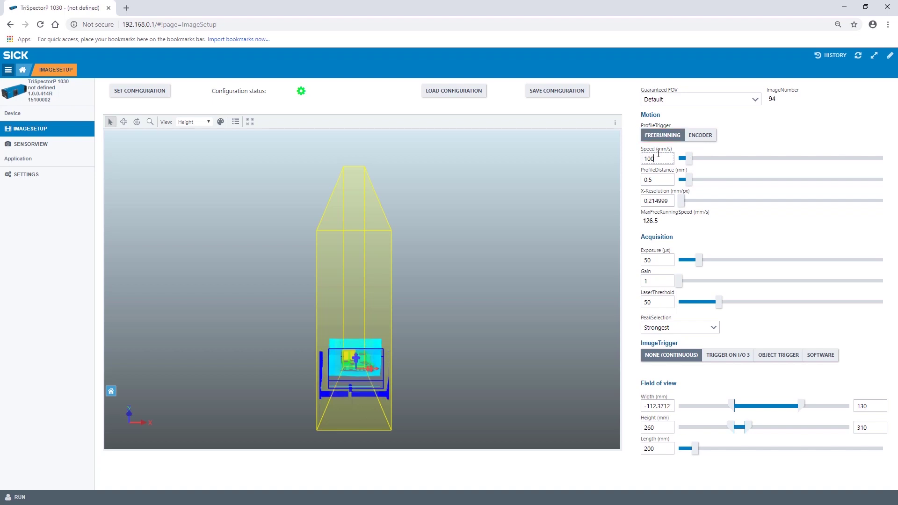
{"action": "left_click", "coordinate": [690, 138]}
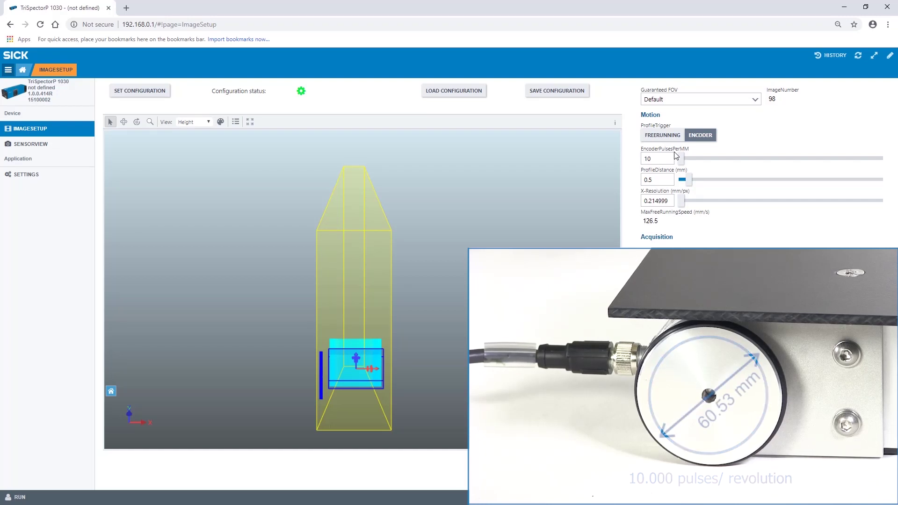
{"action": "double_click", "coordinate": [671, 156]}
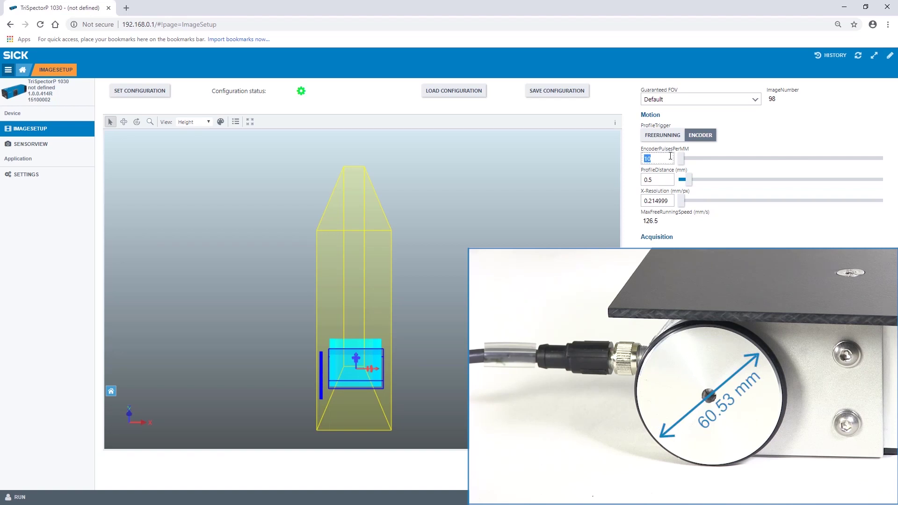
{"action": "type", "text": "50.128"}
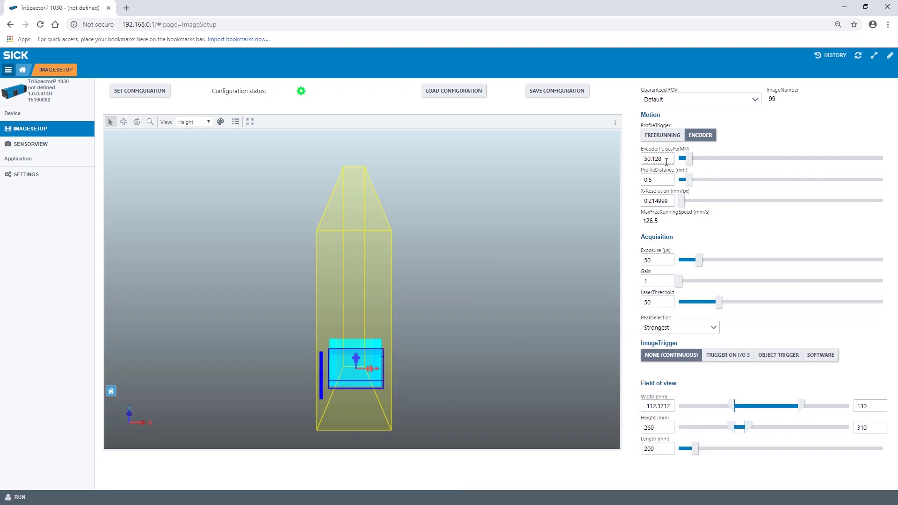
Step: Set the profile distance to 0.3 mm and the X-resolution to 0.3 mm/px
{"action": "double_click", "coordinate": [660, 179]}
{"action": "type", "text": "0.3"}
{"action": "double_click", "coordinate": [662, 198]}
{"action": "type", "text": "0.3"}
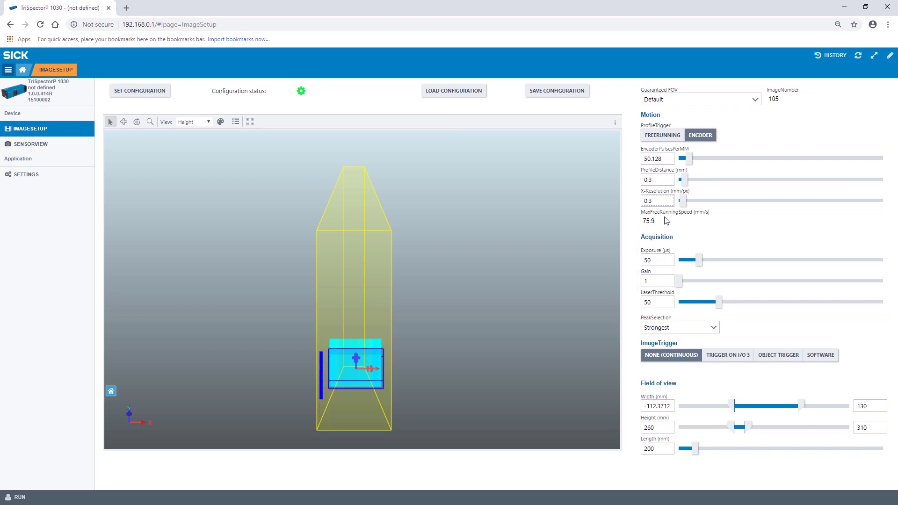
Step: Try exposures of 20 and 150 µs while checking the laser line in SensorView, and set the exposure to 80 µs
{"action": "double_click", "coordinate": [658, 260]}
{"action": "type", "text": "20"}
{"action": "left_click", "coordinate": [74, 148]}
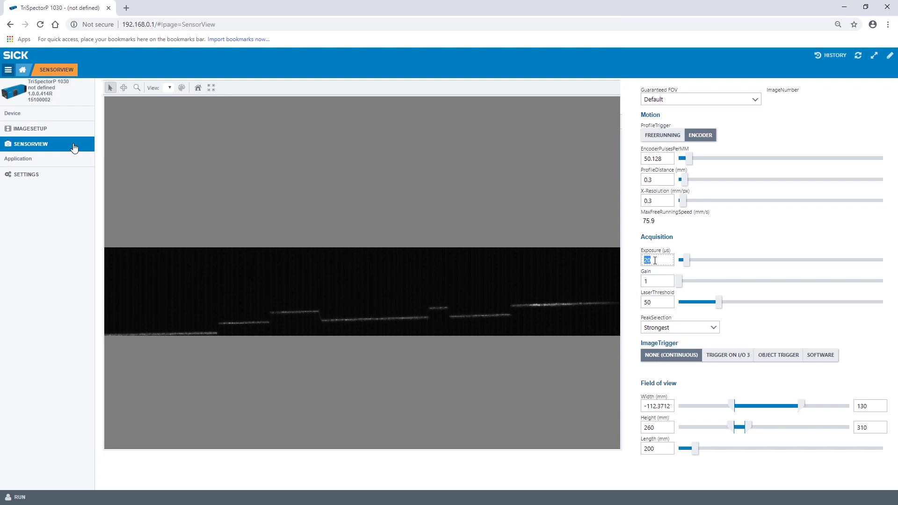
{"action": "type", "text": "150"}
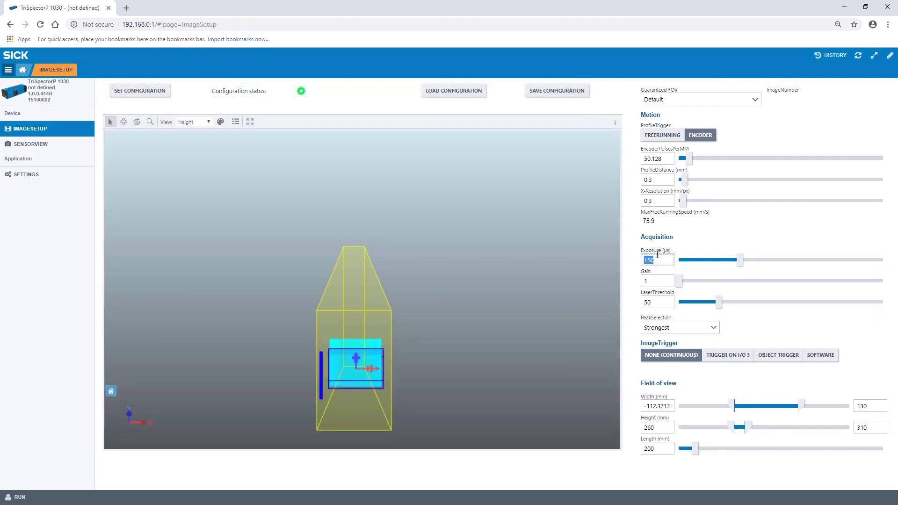
{"action": "type", "text": "80"}
Step: Try a gain of 5, check the laser line in SensorView and return to ImageSetup
{"action": "left_click", "coordinate": [657, 279]}
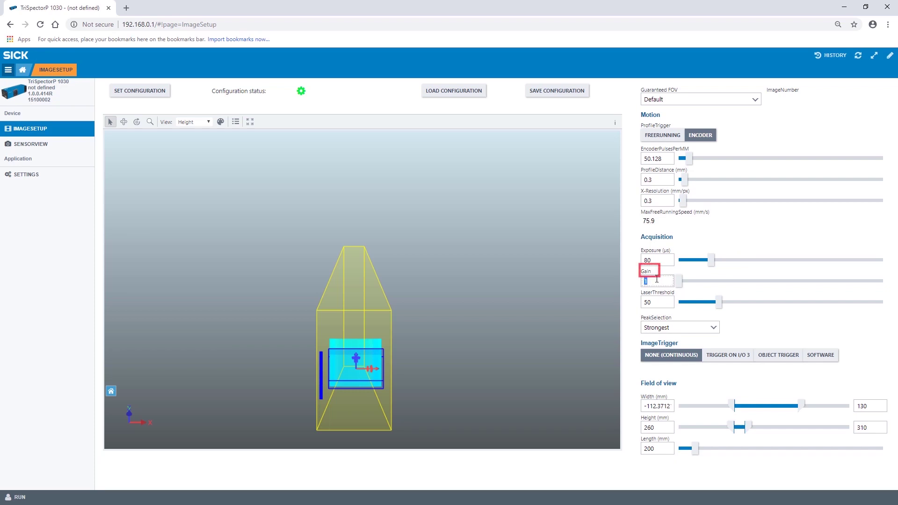
{"action": "type", "text": "5"}
{"action": "left_click", "coordinate": [77, 149]}
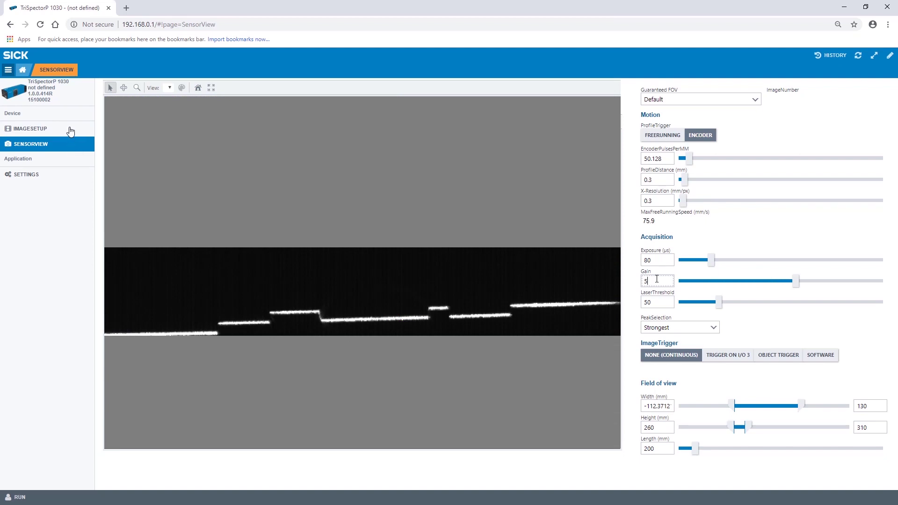
{"action": "left_click", "coordinate": [70, 130]}
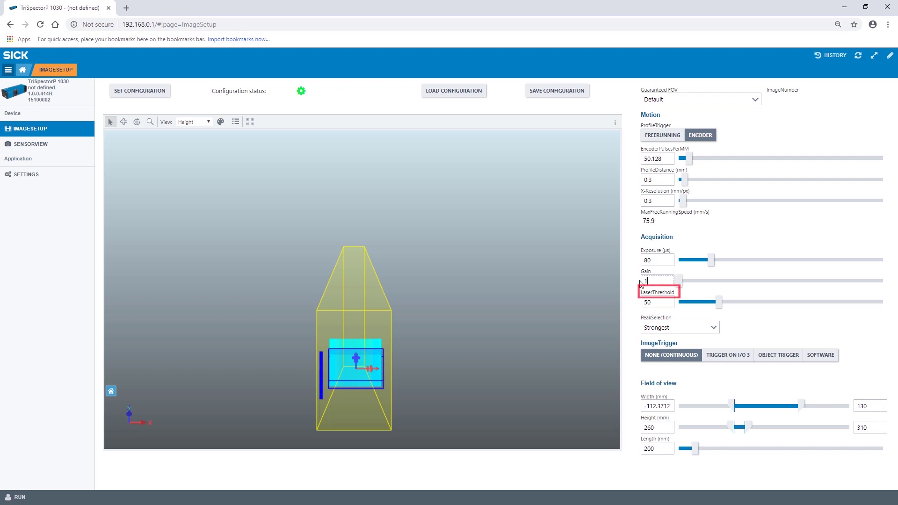
Step: Try laser thresholds of 10 and 150 while checking SensorView, and set the threshold back to 50
{"action": "double_click", "coordinate": [658, 300]}
{"action": "type", "text": "1"}
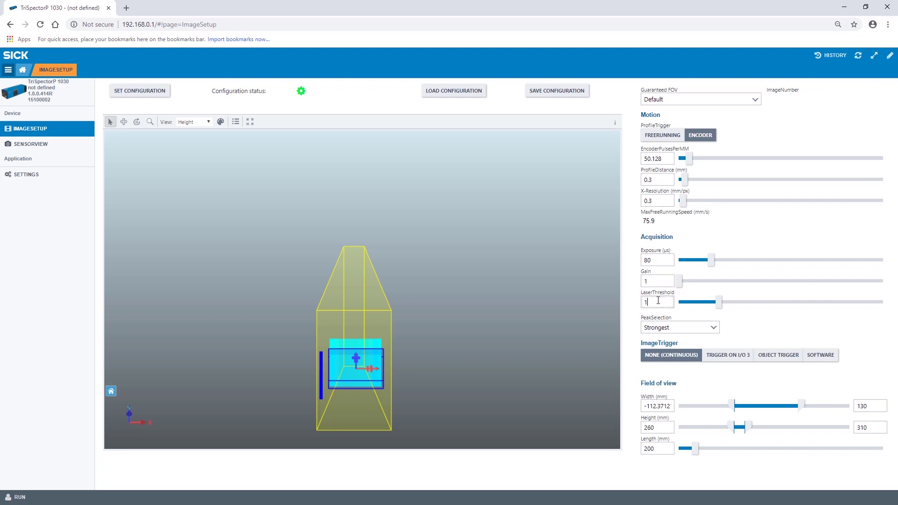
{"action": "left_click", "coordinate": [68, 145]}
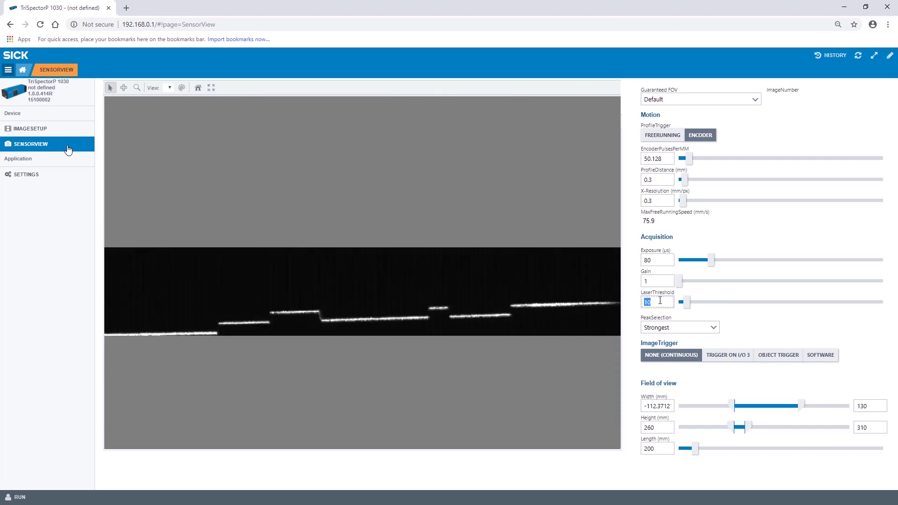
{"action": "type", "text": "150"}
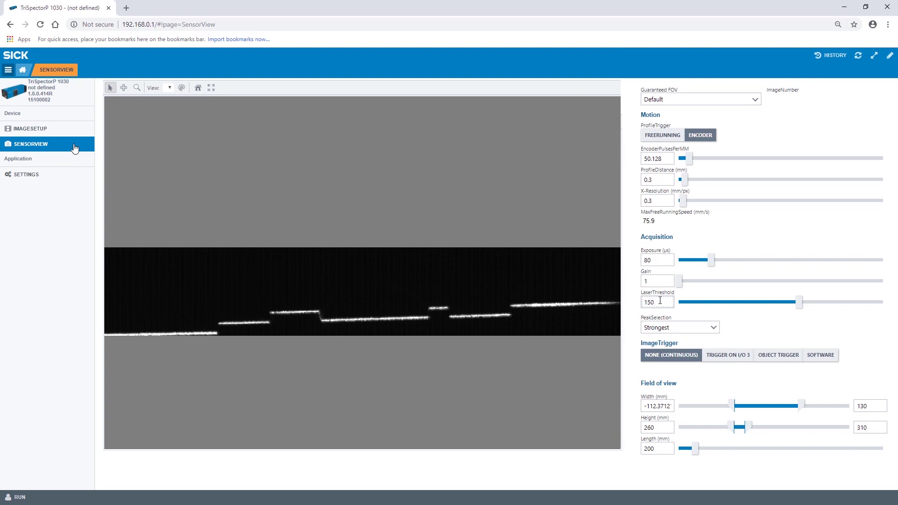
{"action": "key", "text": "Return"}
{"action": "type", "text": "50"}
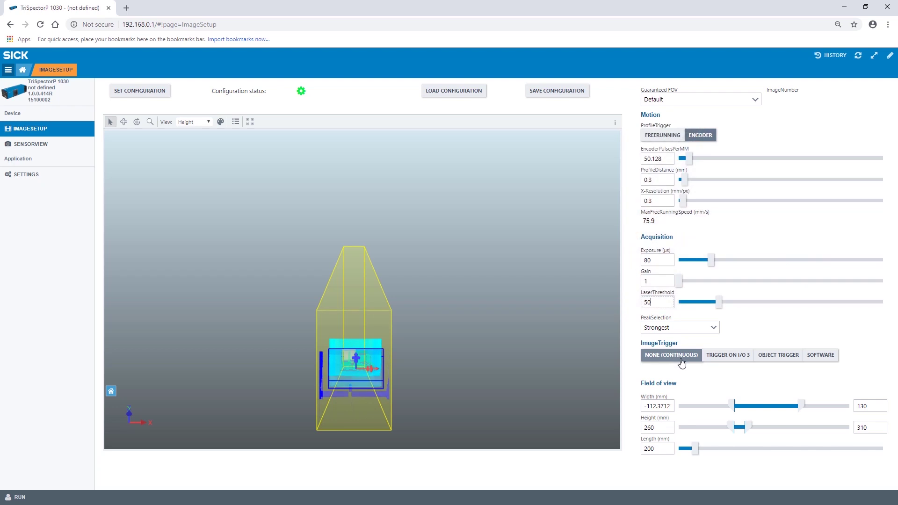
Step: Try the I/O 3 image trigger and switch the image trigger to Object Trigger
{"action": "left_click", "coordinate": [734, 359]}
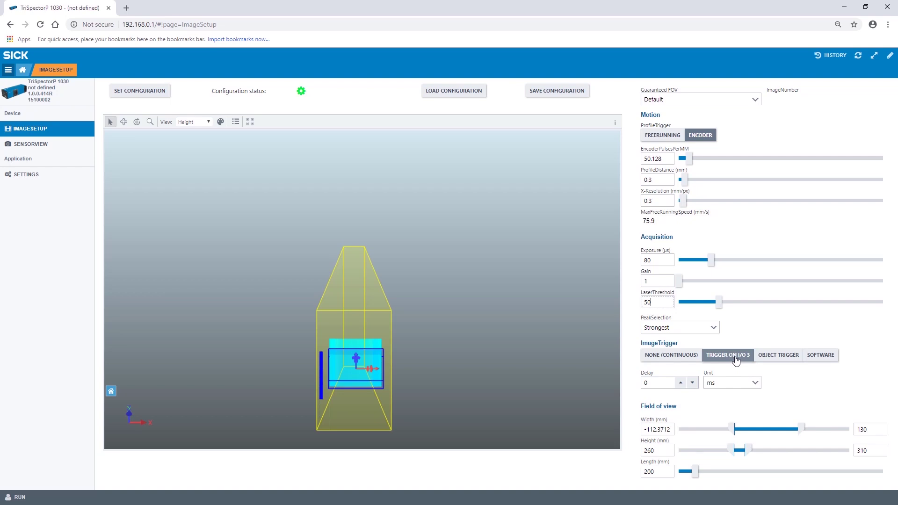
{"action": "left_click", "coordinate": [783, 357]}
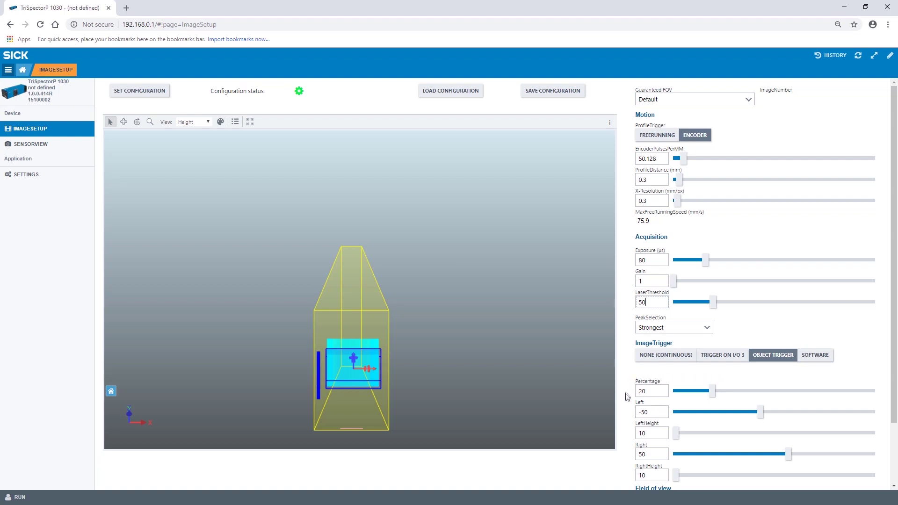
Step: Set both the left and right heights of the object trigger to 270
{"action": "double_click", "coordinate": [648, 433]}
{"action": "type", "text": "270"}
{"action": "key", "text": "Return"}
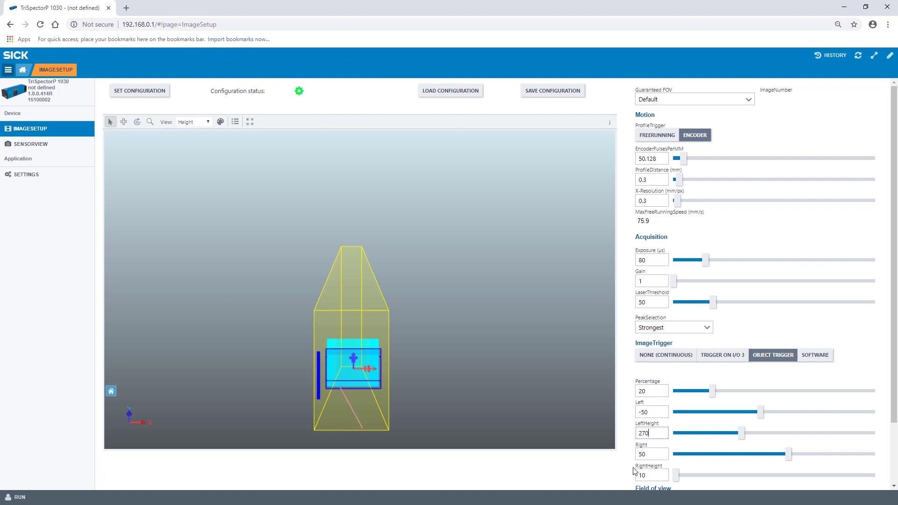
{"action": "double_click", "coordinate": [647, 475]}
{"action": "type", "text": "270"}
{"action": "key", "text": "Return"}
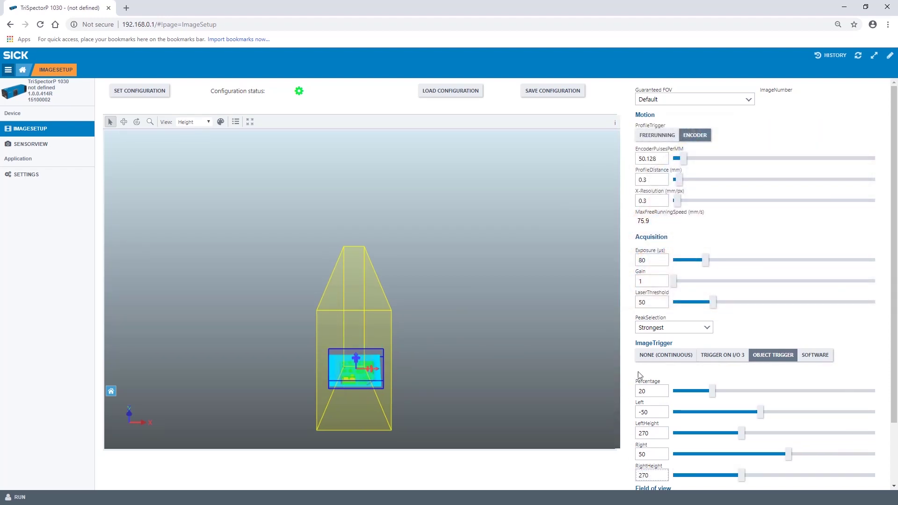
Step: Switch the image trigger to Software, force a trigger to capture an image and inspect the 3D scan
{"action": "left_click", "coordinate": [815, 355]}
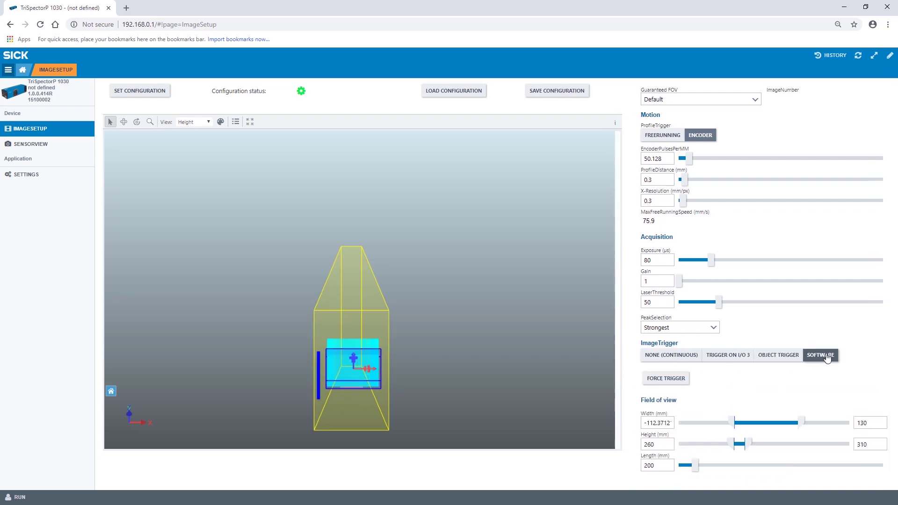
{"action": "left_click", "coordinate": [683, 380]}
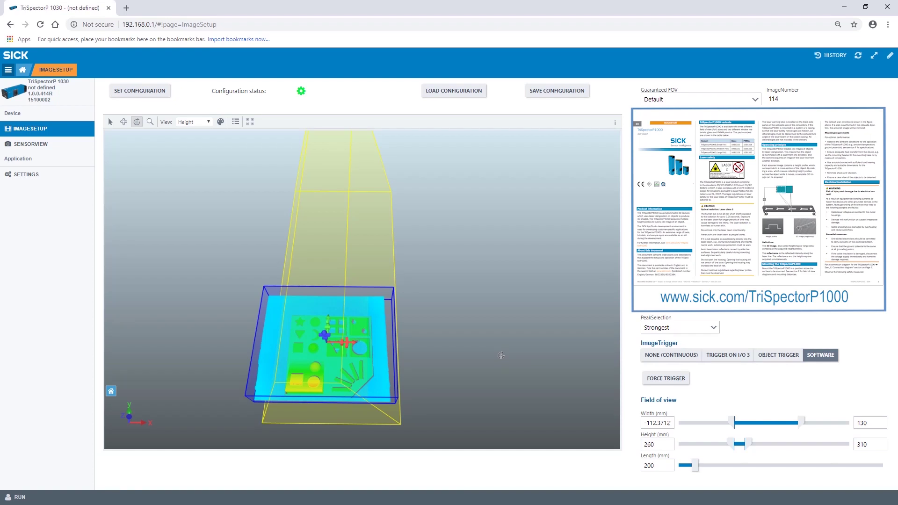
{"action": "mouse_move", "coordinate": [501, 355]}
{"action": "left_mouse_down"}
{"action": "mouse_move", "coordinate": [569, 333]}
{"action": "mouse_move", "coordinate": [445, 331]}
{"action": "mouse_move", "coordinate": [510, 310]}
{"action": "mouse_move", "coordinate": [514, 362]}
{"action": "left_mouse_up"}
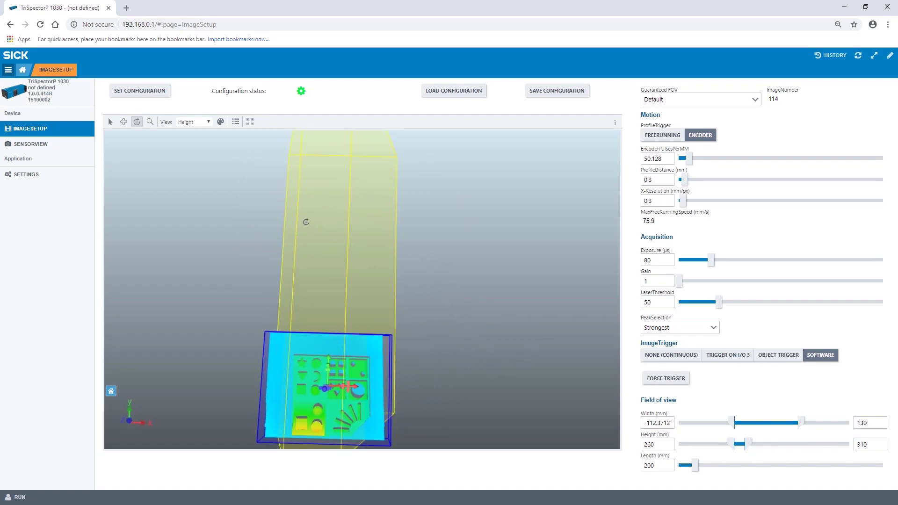
Step: View the captured scan as Reflectance and return the view to Height
{"action": "left_click", "coordinate": [209, 122]}
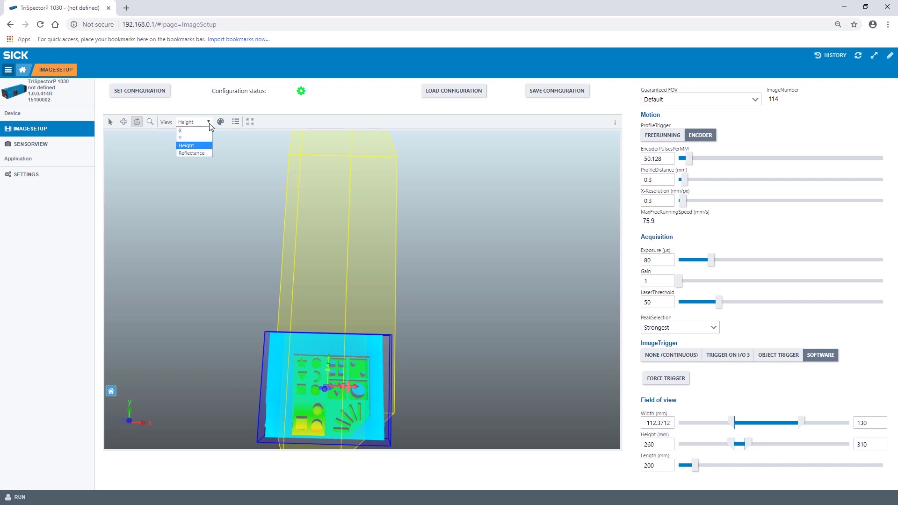
{"action": "left_click", "coordinate": [197, 153]}
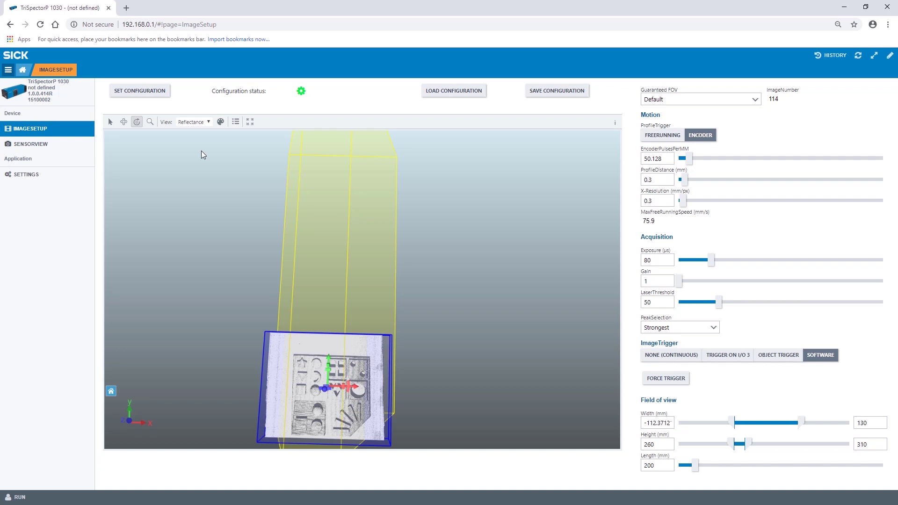
{"action": "left_click", "coordinate": [210, 124]}
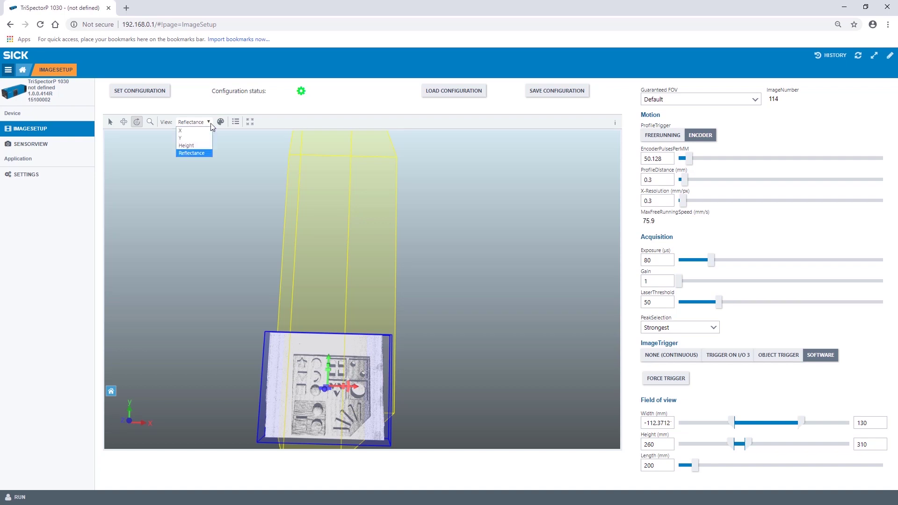
{"action": "left_click", "coordinate": [201, 146]}
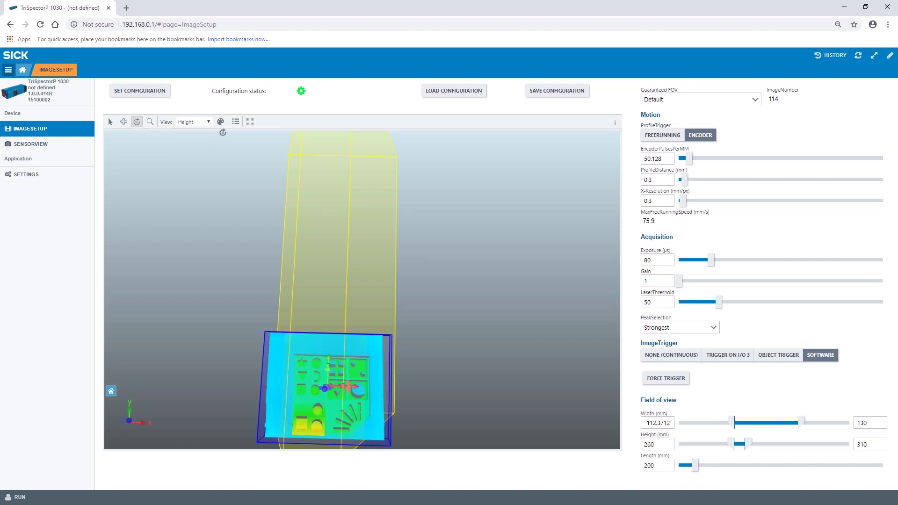
Step: Try the available color palettes on the height image and apply the grayscale one
{"action": "left_click", "coordinate": [222, 124]}
{"action": "left_click", "coordinate": [242, 154]}
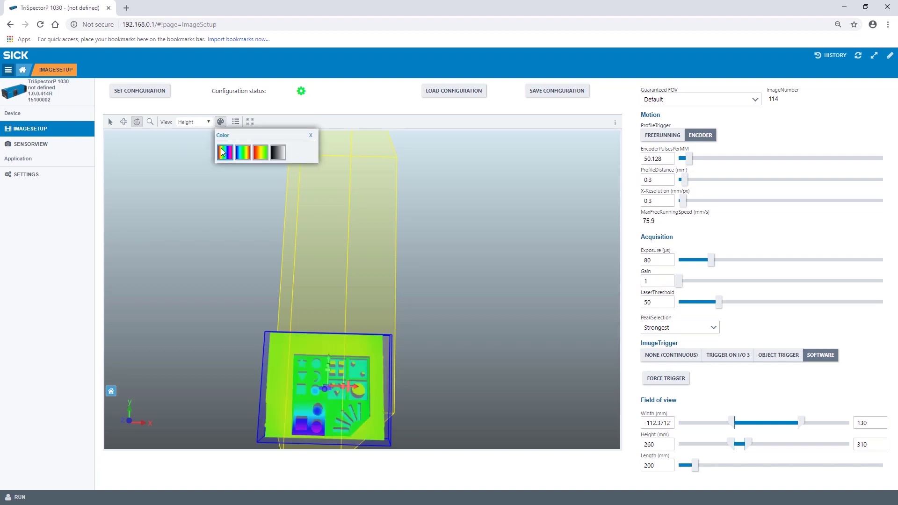
{"action": "left_click", "coordinate": [261, 152]}
{"action": "left_click", "coordinate": [278, 152]}
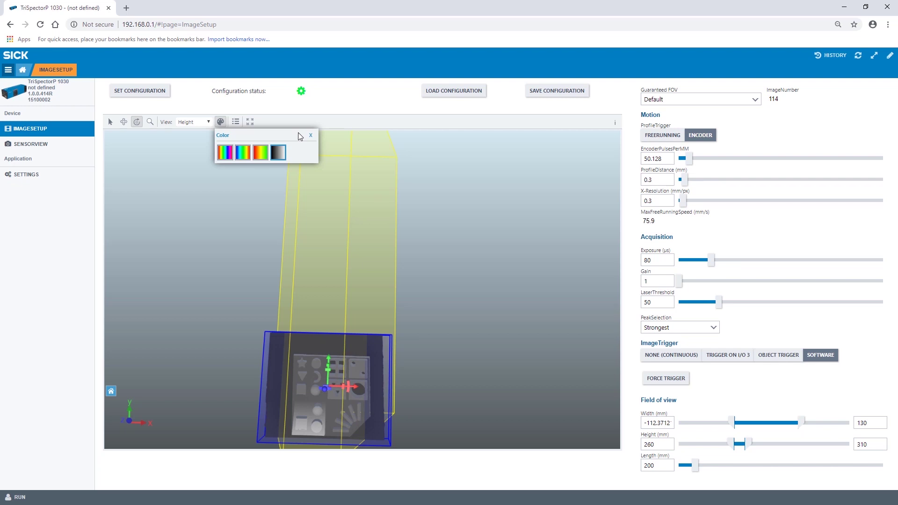
{"action": "left_click", "coordinate": [310, 135]}
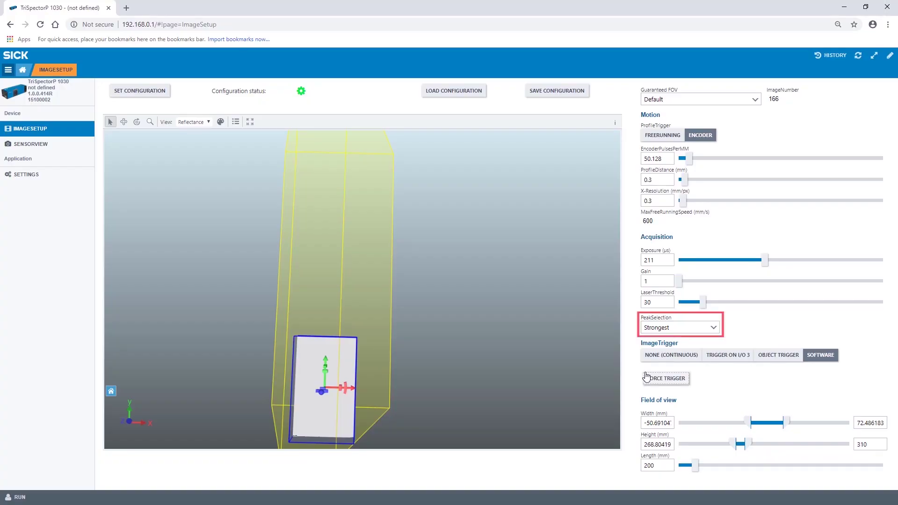
Step: Capture an image with the Strongest peak selection, and another with peak selection set to Bottom most
{"action": "left_click", "coordinate": [647, 377]}
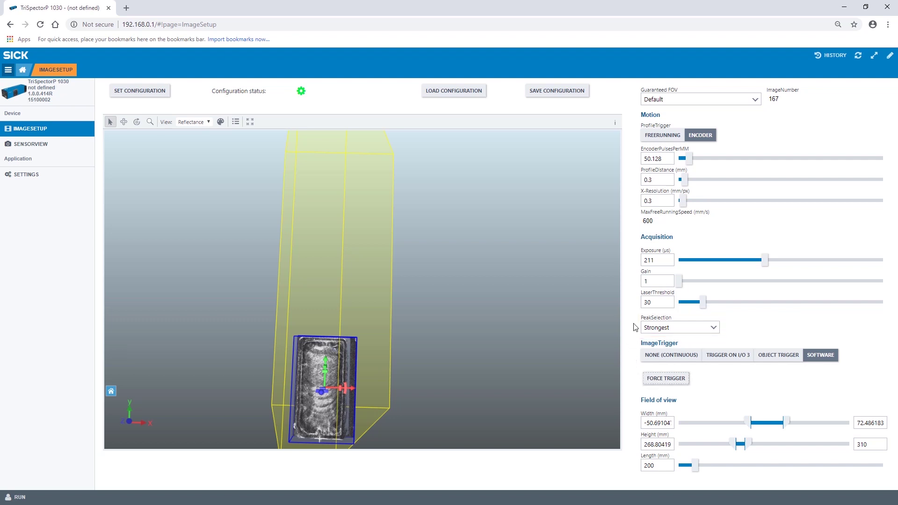
{"action": "left_click", "coordinate": [652, 329]}
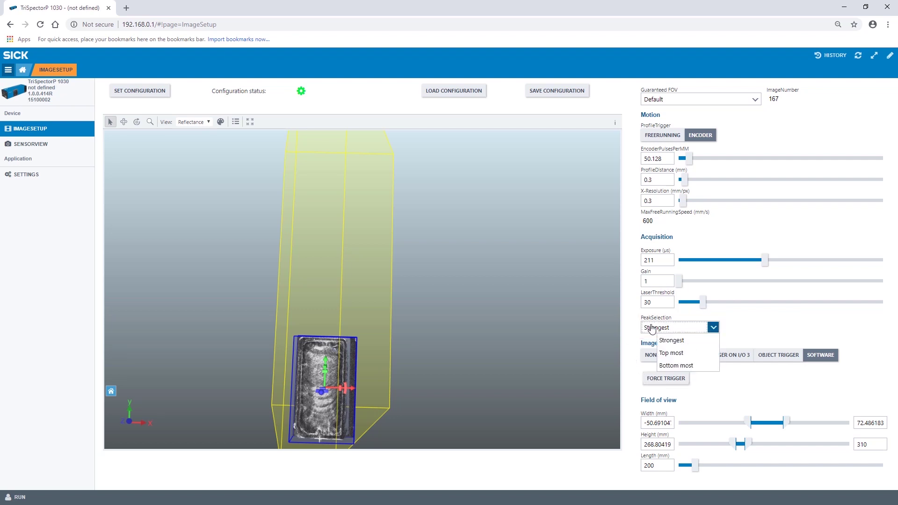
{"action": "left_click", "coordinate": [669, 366]}
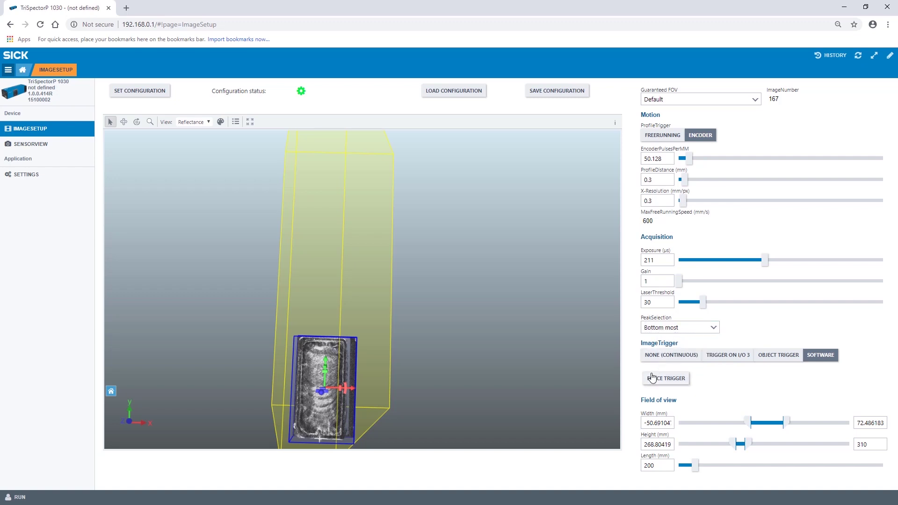
{"action": "left_click", "coordinate": [646, 377]}
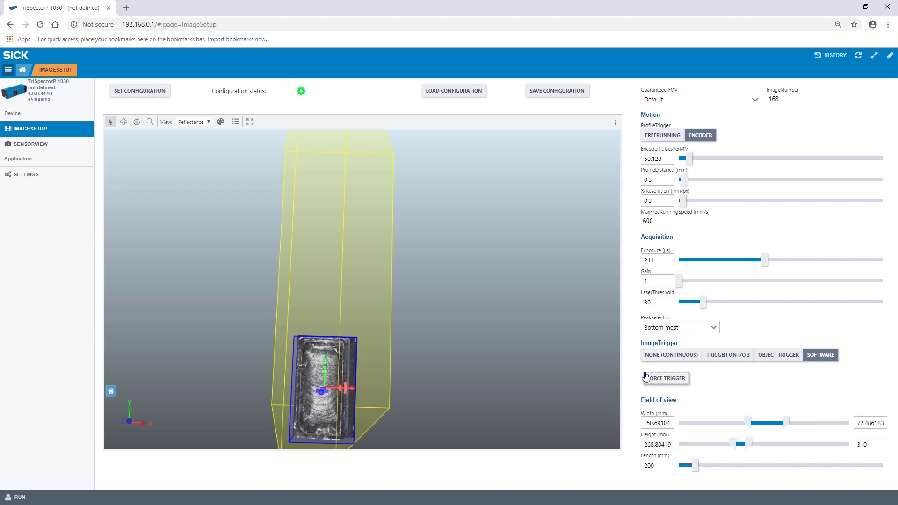
Step: Set the peak selection to Top most and force a trigger to capture a new image
{"action": "left_click", "coordinate": [646, 329]}
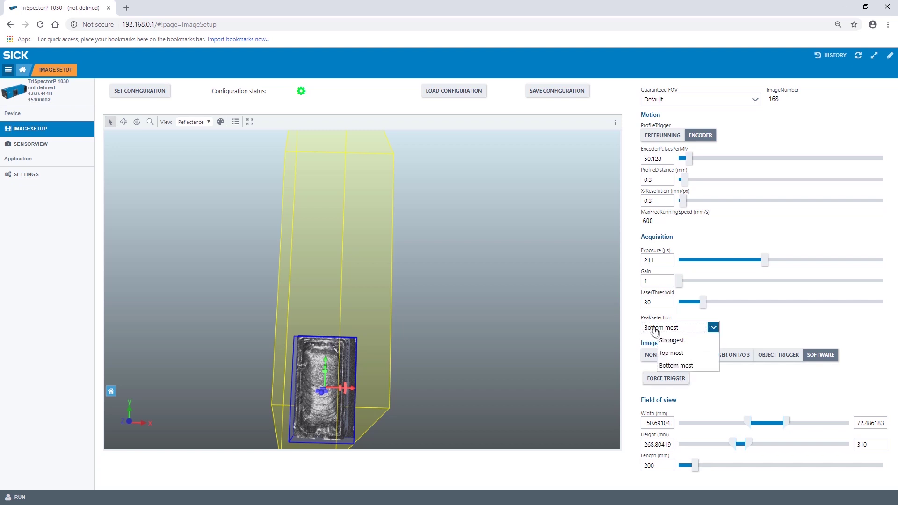
{"action": "left_click", "coordinate": [668, 354]}
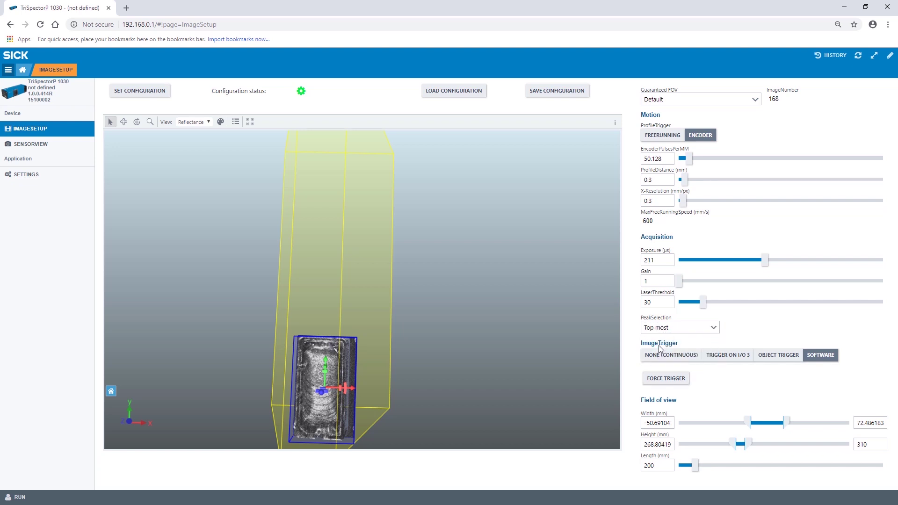
{"action": "left_click", "coordinate": [646, 377]}
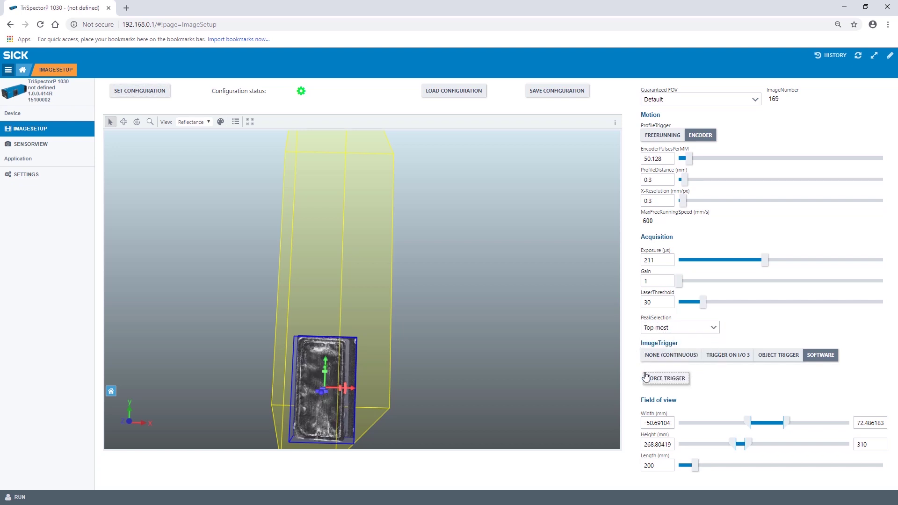